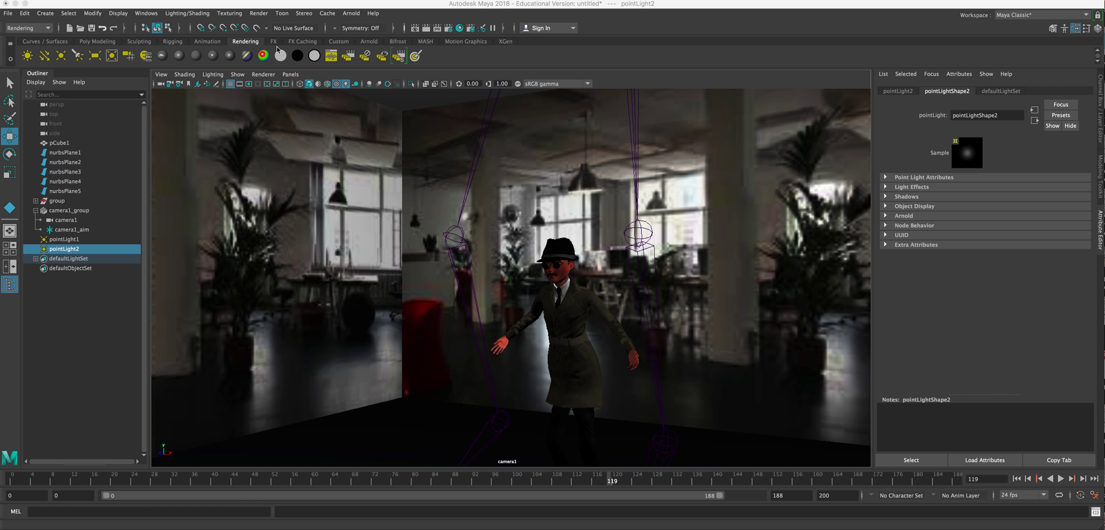
Step: In Maya's Render Settings, change the Frame Range Start frame from 11 to 1
click(259, 14)
mouse_move(280, 48)
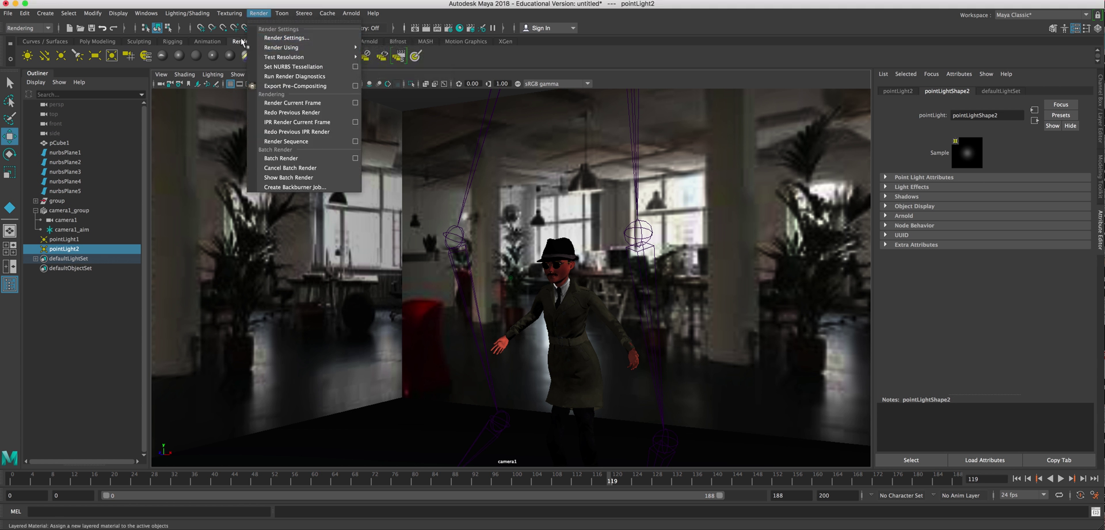
click(281, 38)
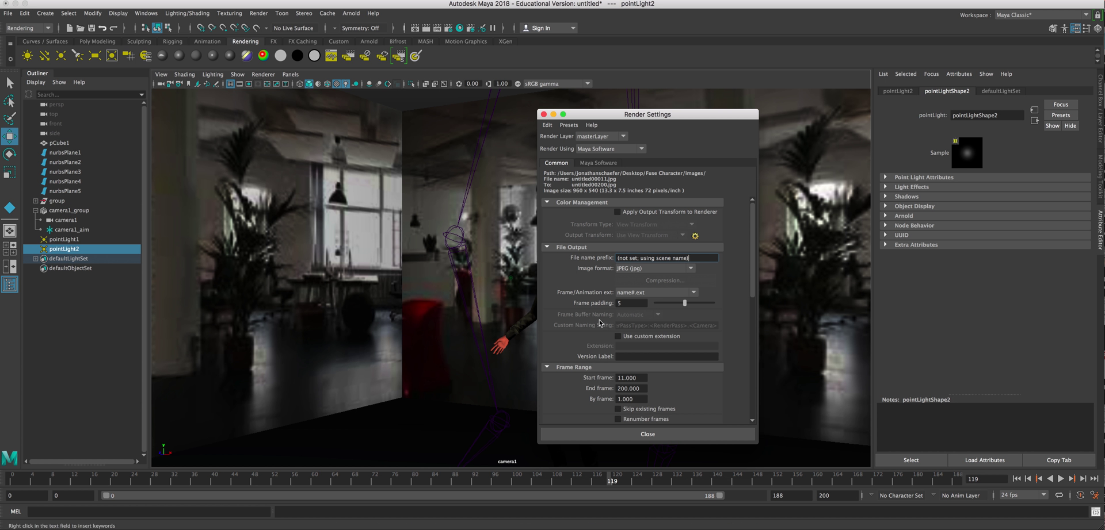
scroll(604, 324, down, 2)
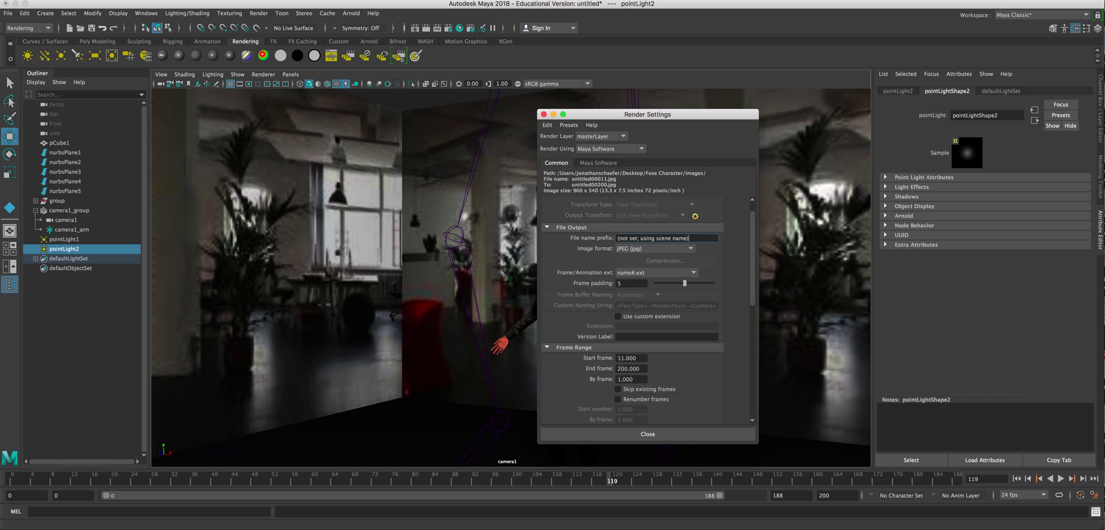
double_click(641, 360)
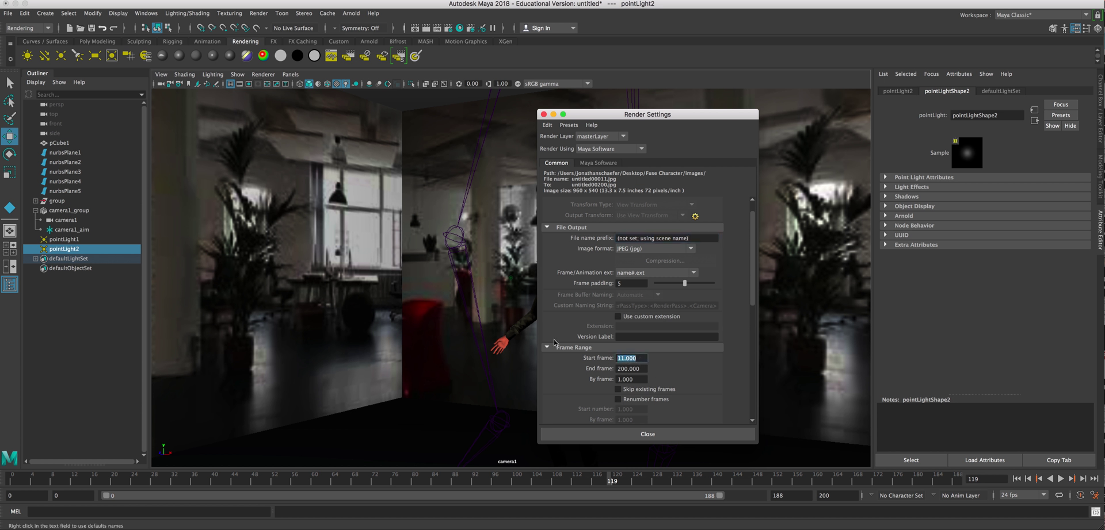
text(1)
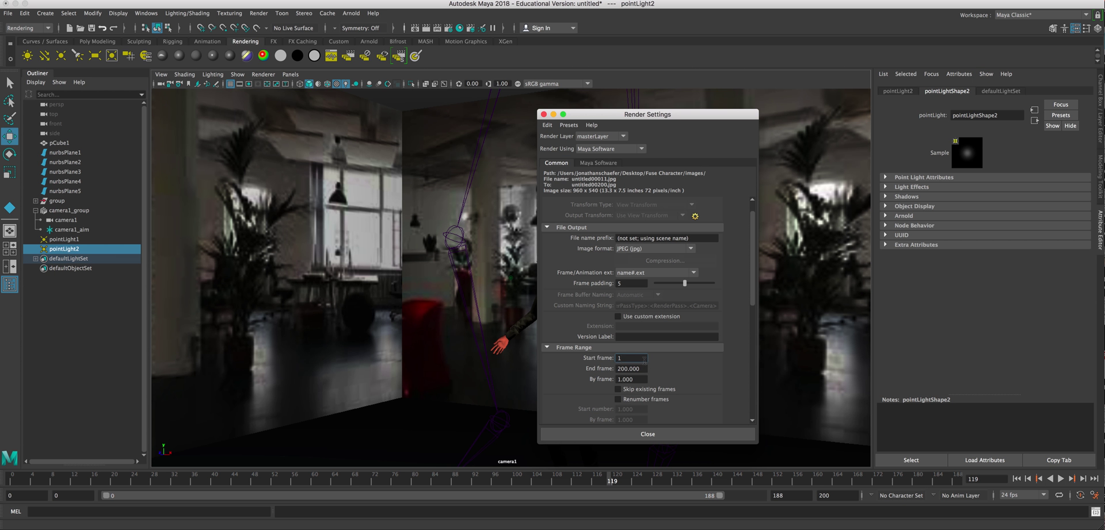
key(Tab)
click(680, 439)
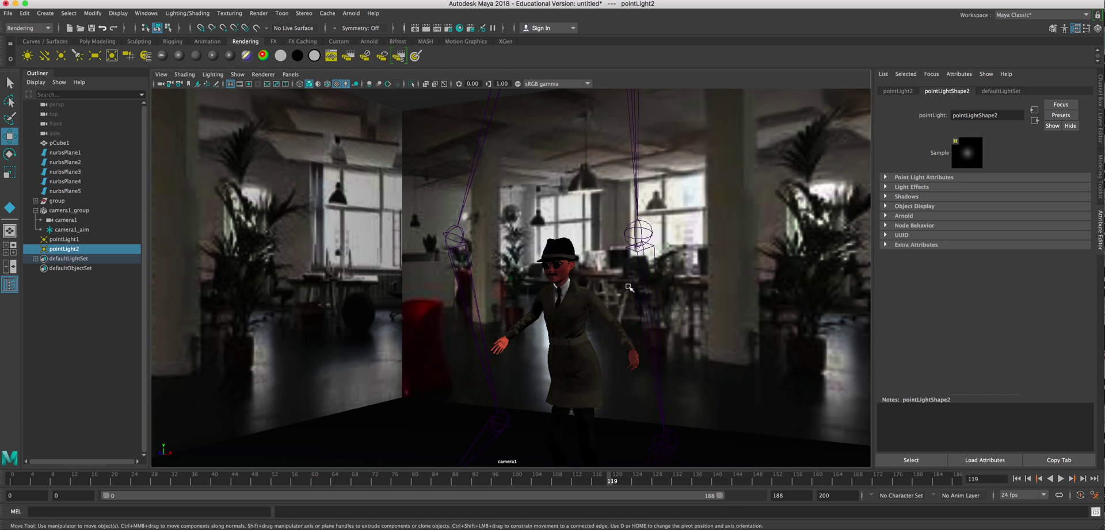
click(258, 14)
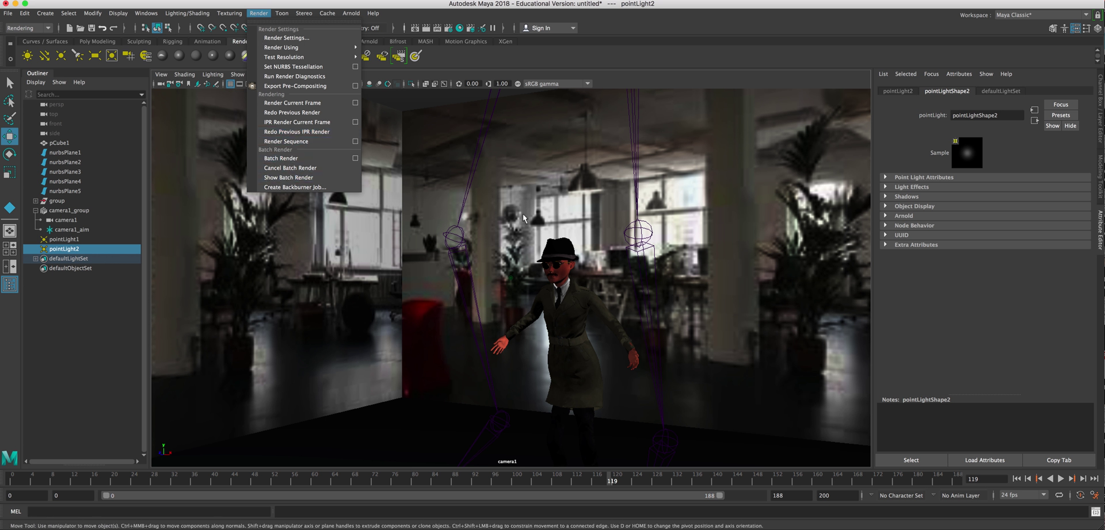
click(426, 276)
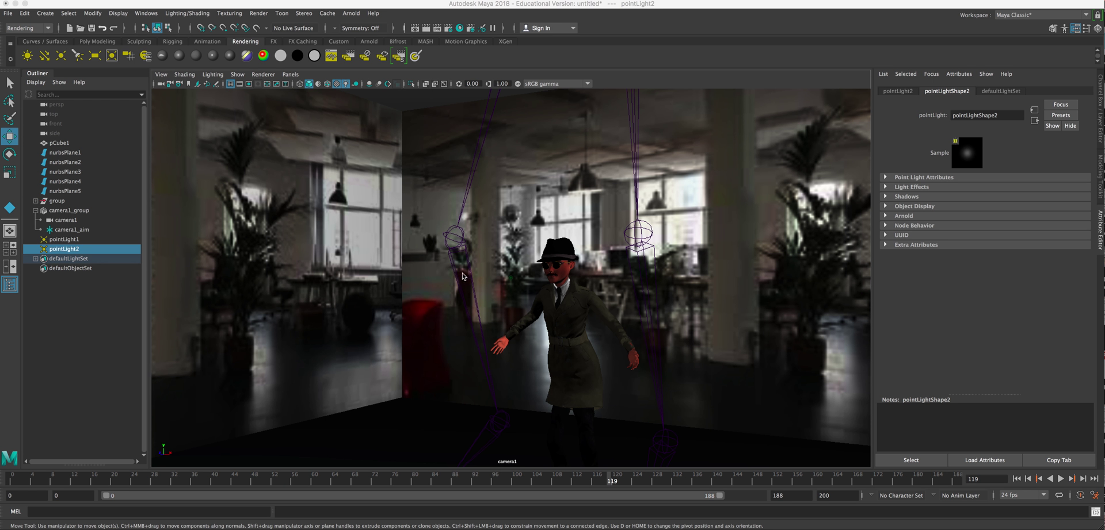
Step: Minimize Maya and shift Premiere Pro's Start window to the left
click(15, 5)
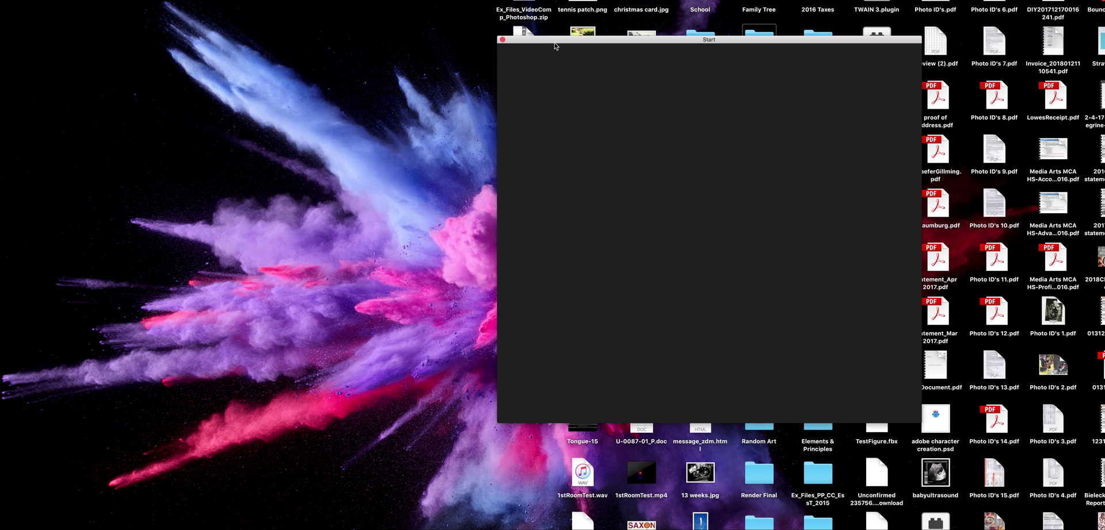
drag(554, 43, 335, 38)
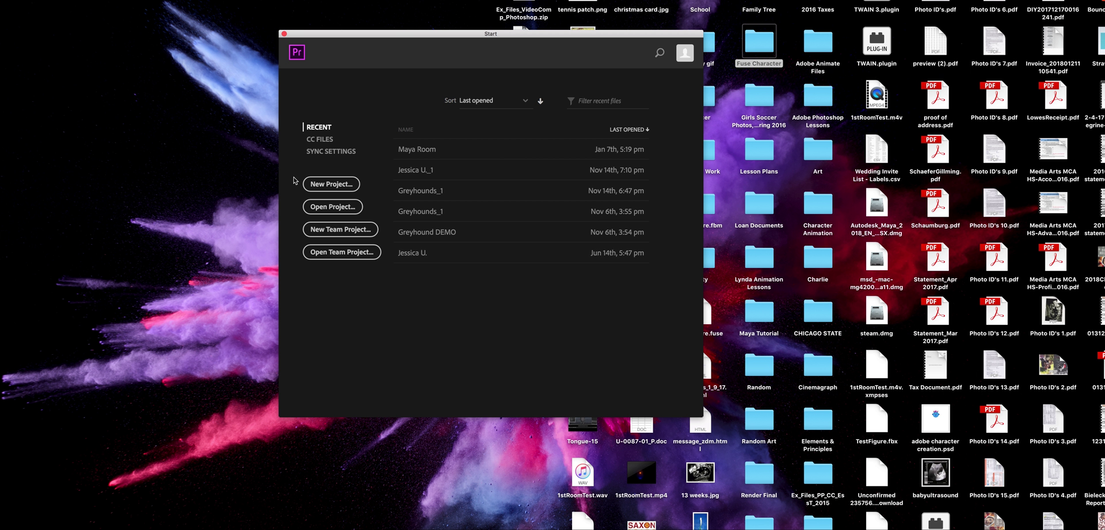
Step: Start a new project and name it 'Fuse Animation'
click(331, 185)
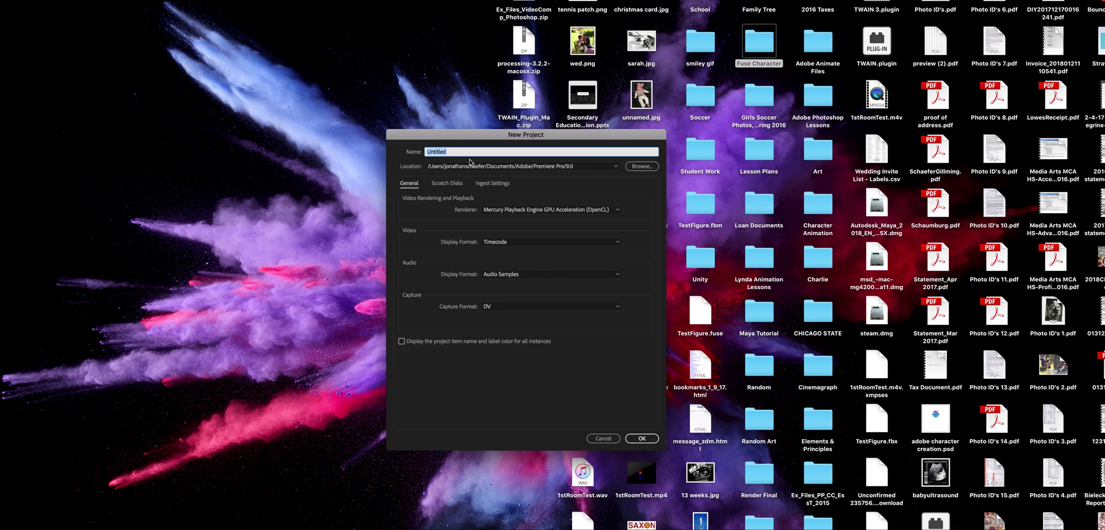
text(Fuse Ani a)
key(BackSpace)
key(BackSpace)
text(mation)
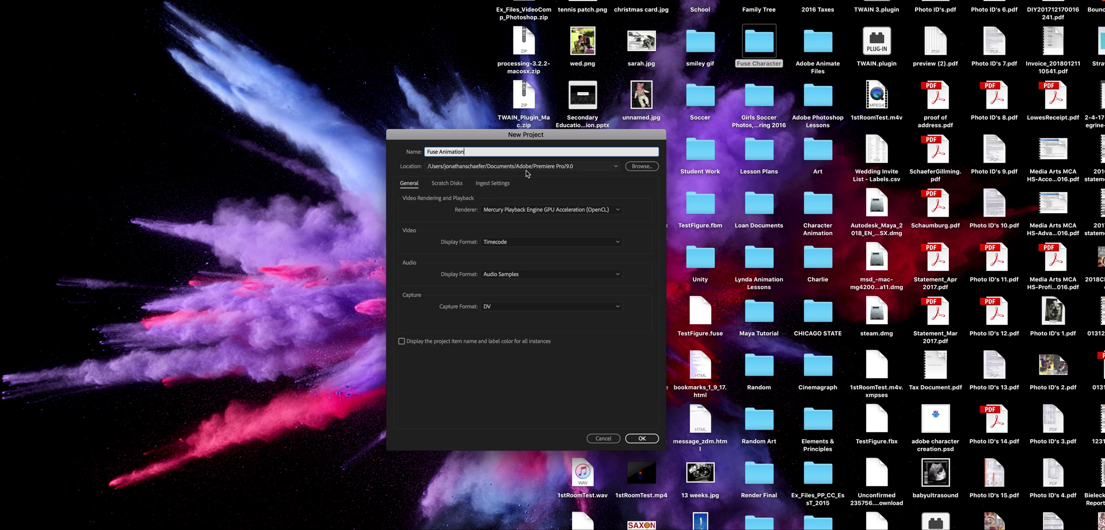
Step: Set the project location to Desktop > Fuse Character and create the project
click(634, 168)
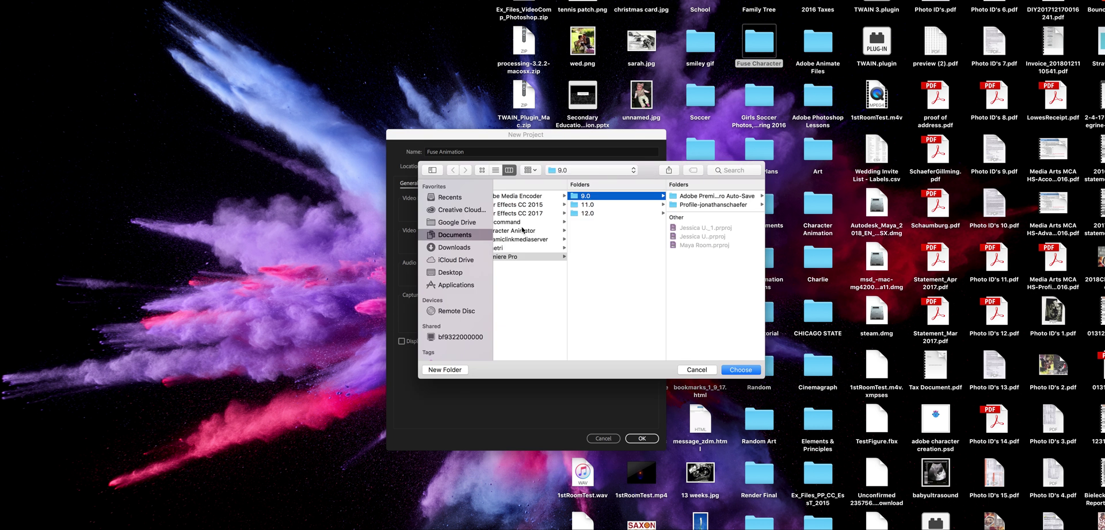
click(455, 272)
scroll(559, 212, down, 5)
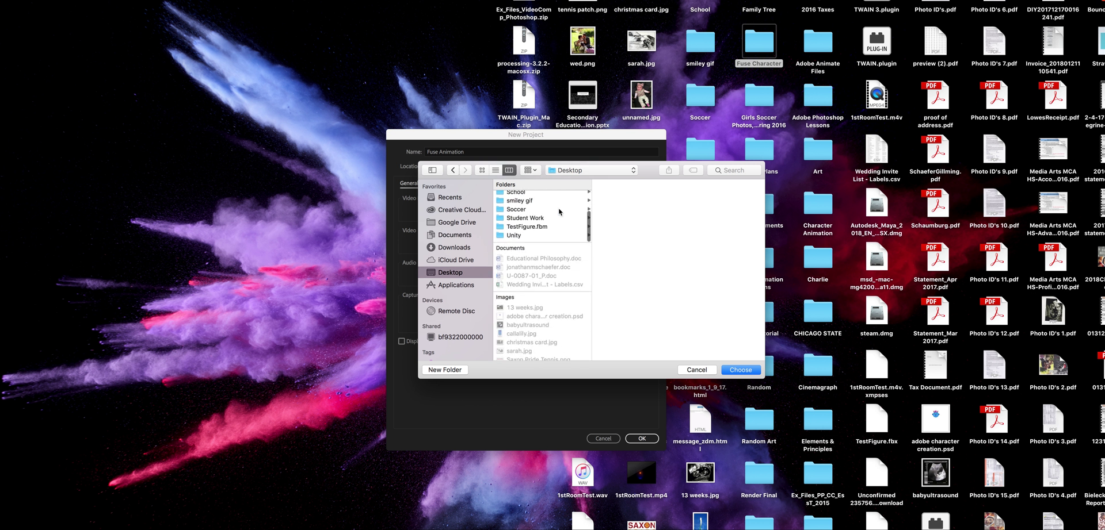
scroll(559, 212, up, 5)
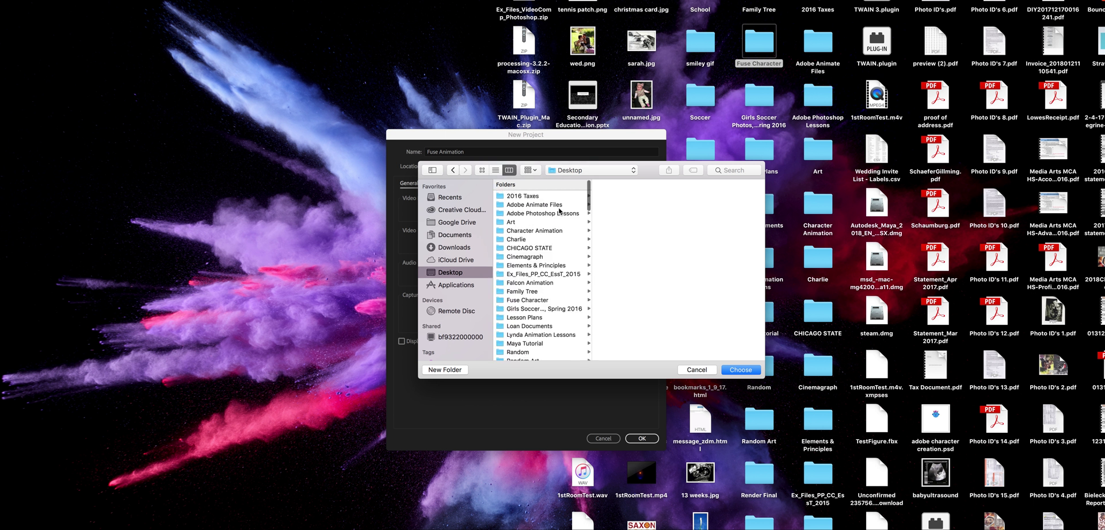
click(502, 299)
key(Return)
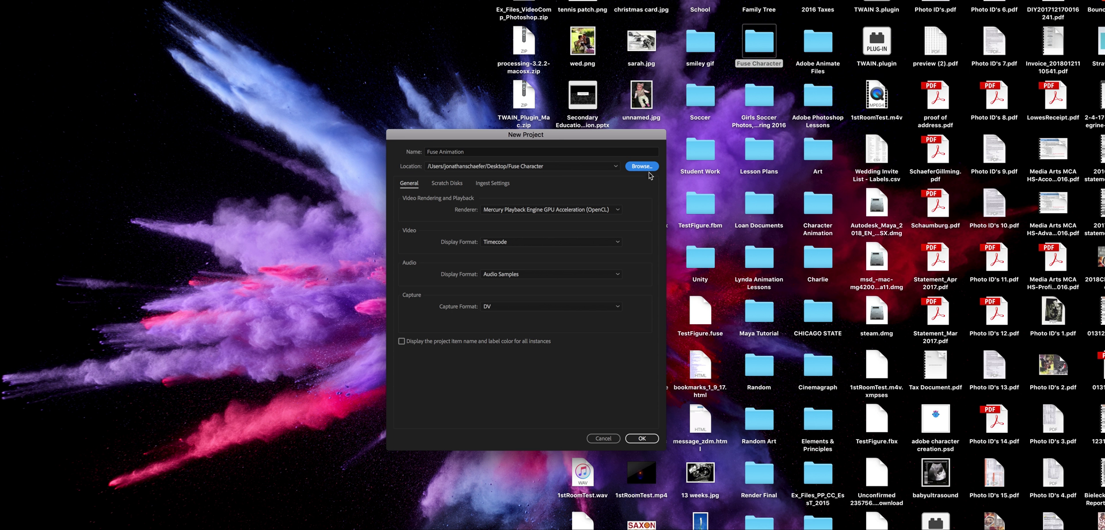
click(645, 441)
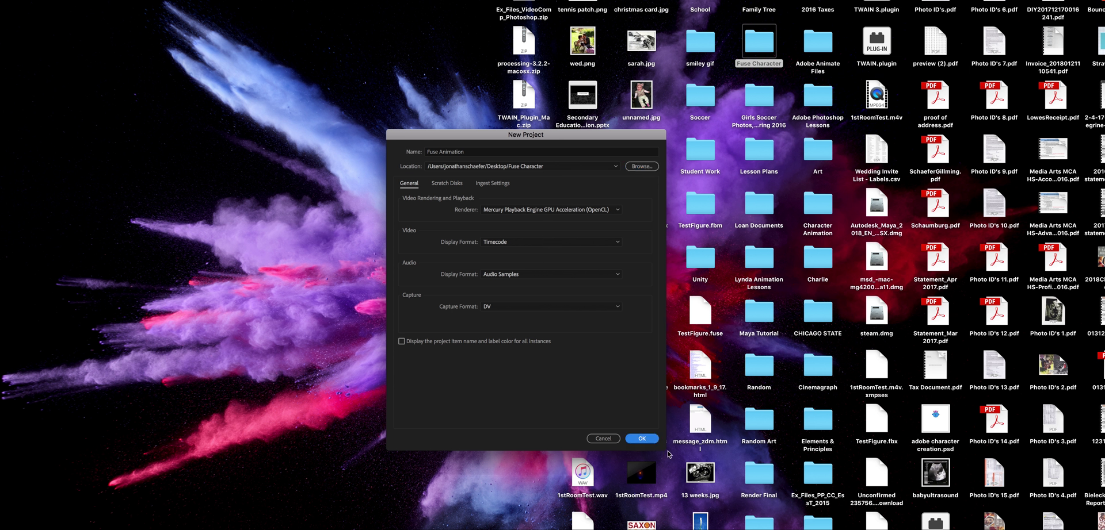
click(652, 442)
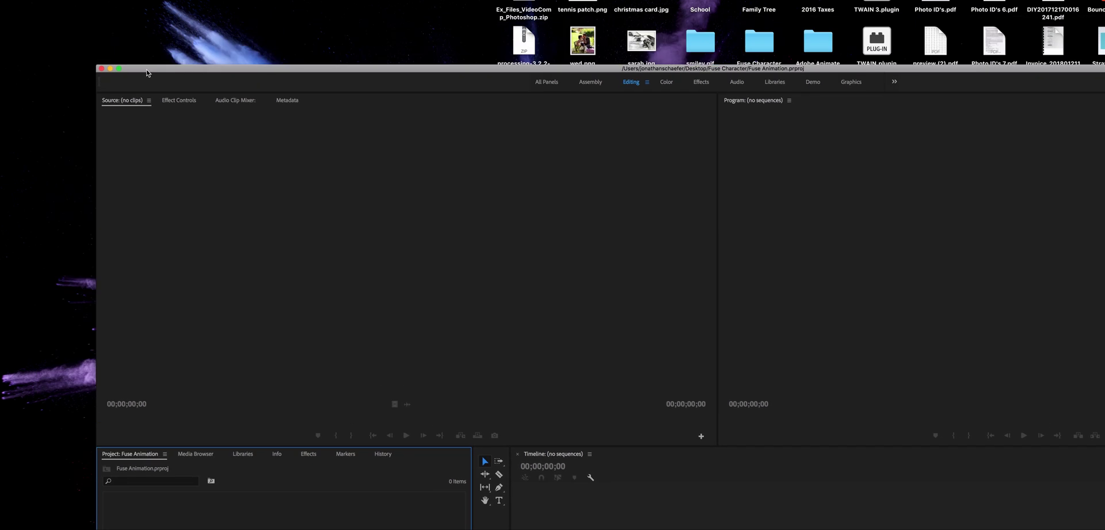
Step: Move and resize the Premiere Pro window so it spans the screen edge to edge
drag(147, 73, 50, 17)
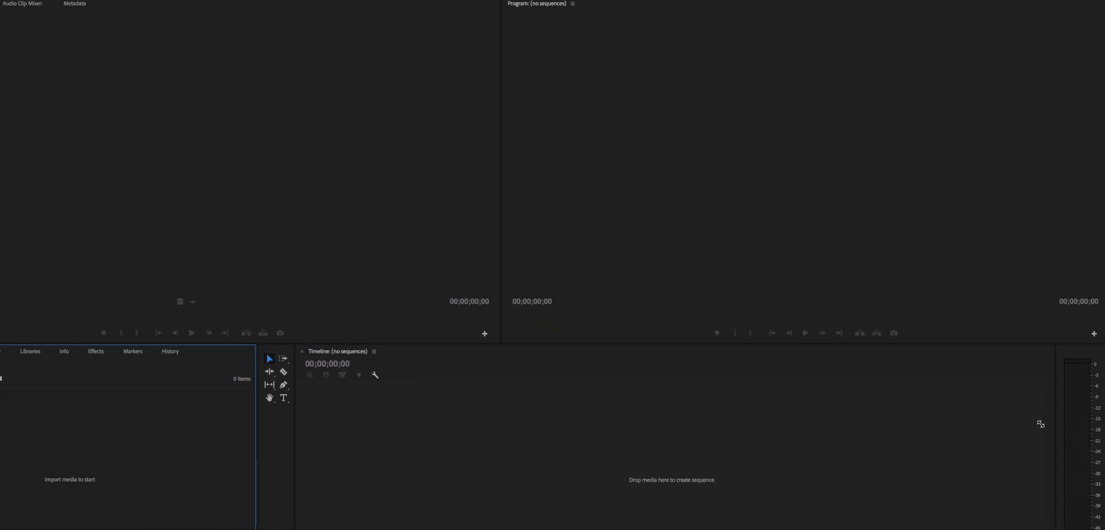
drag(1040, 424, 1100, 527)
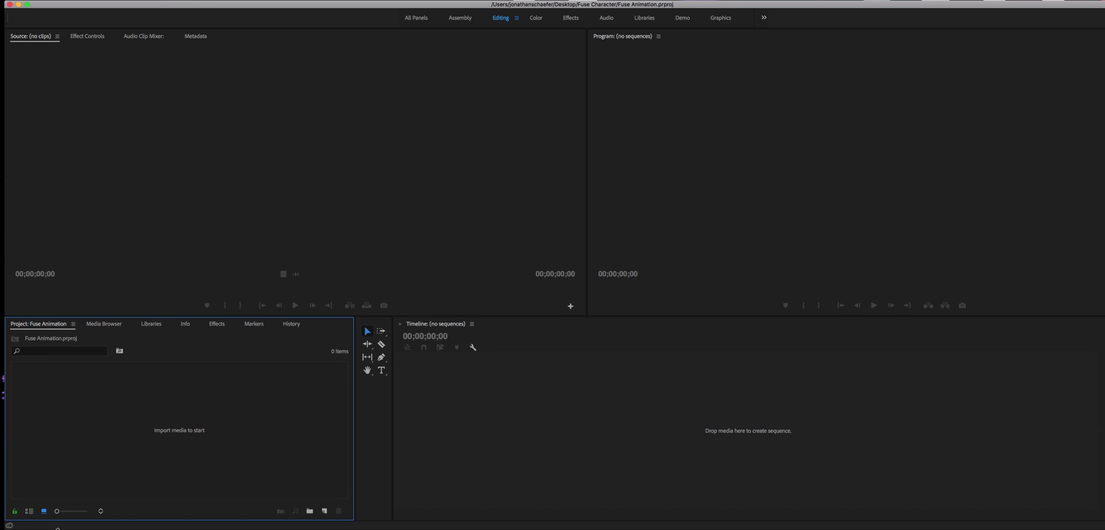
drag(57, 528, 58, 527)
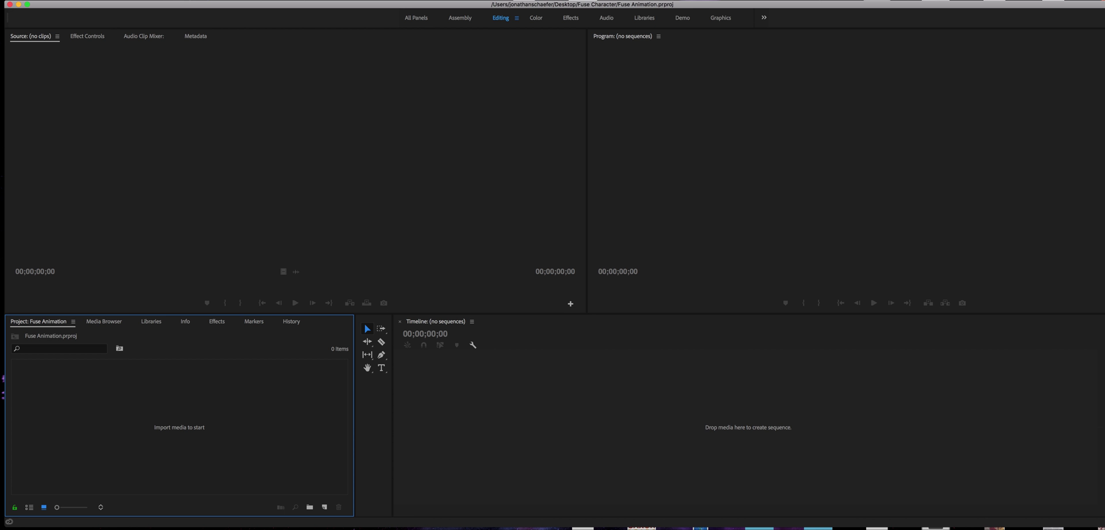
drag(5, 191, 47, 191)
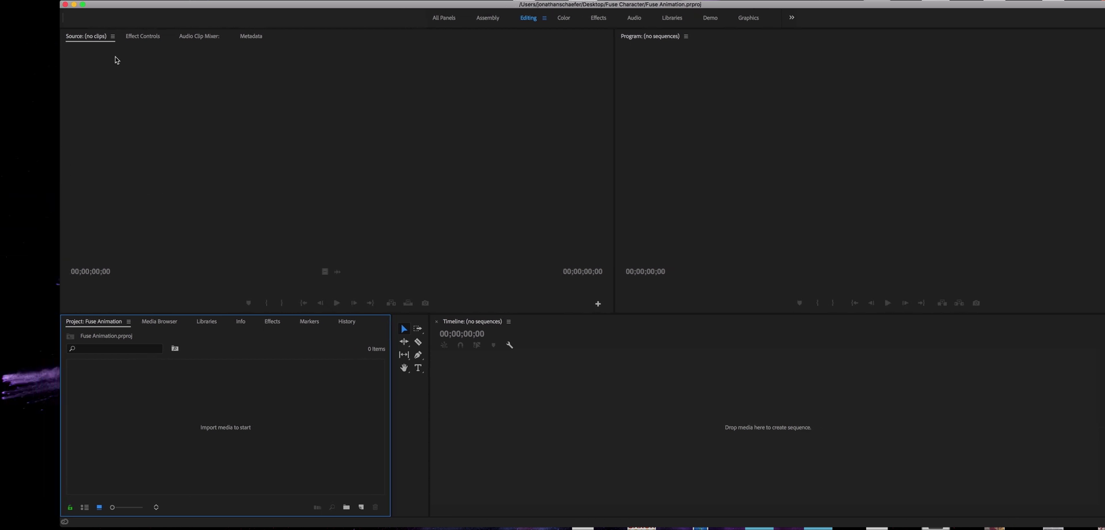
drag(96, 7, 74, 9)
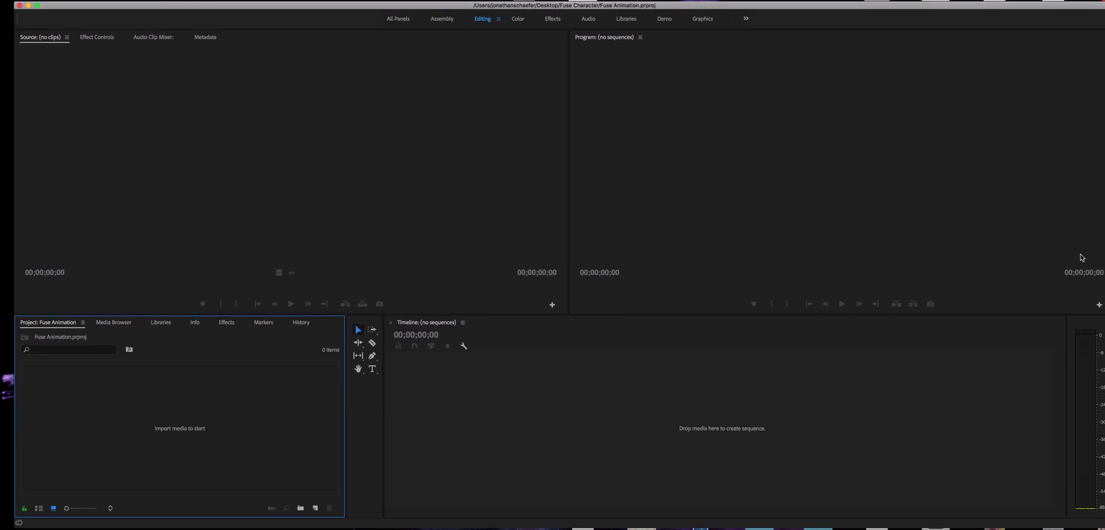
drag(1104, 255, 1100, 255)
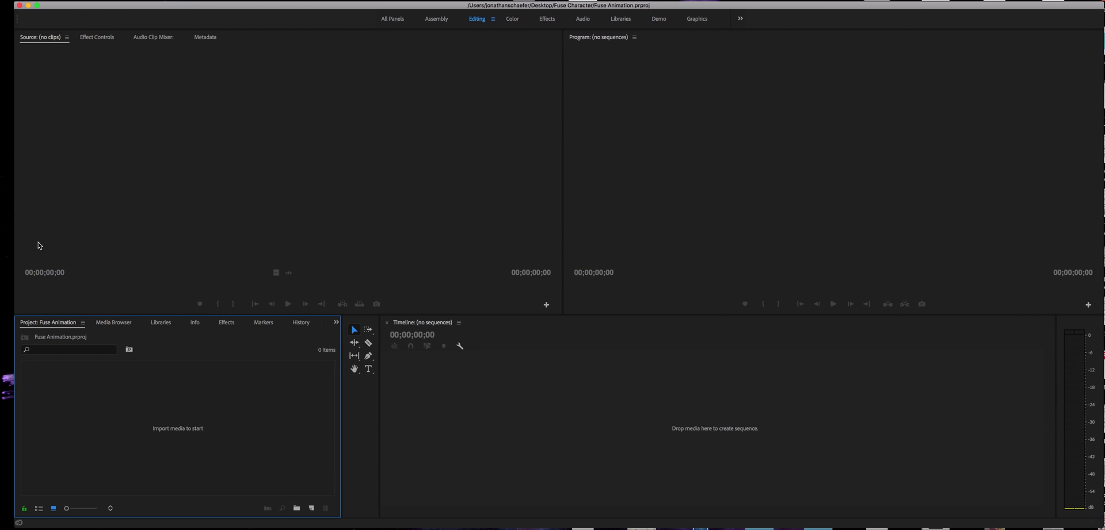
drag(59, 8, 45, 8)
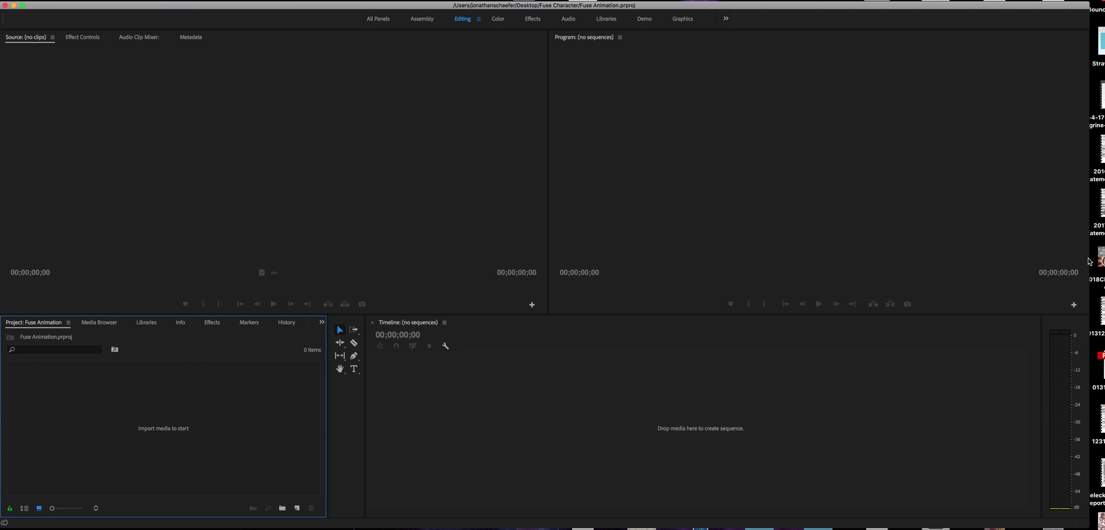
drag(1088, 258, 1102, 259)
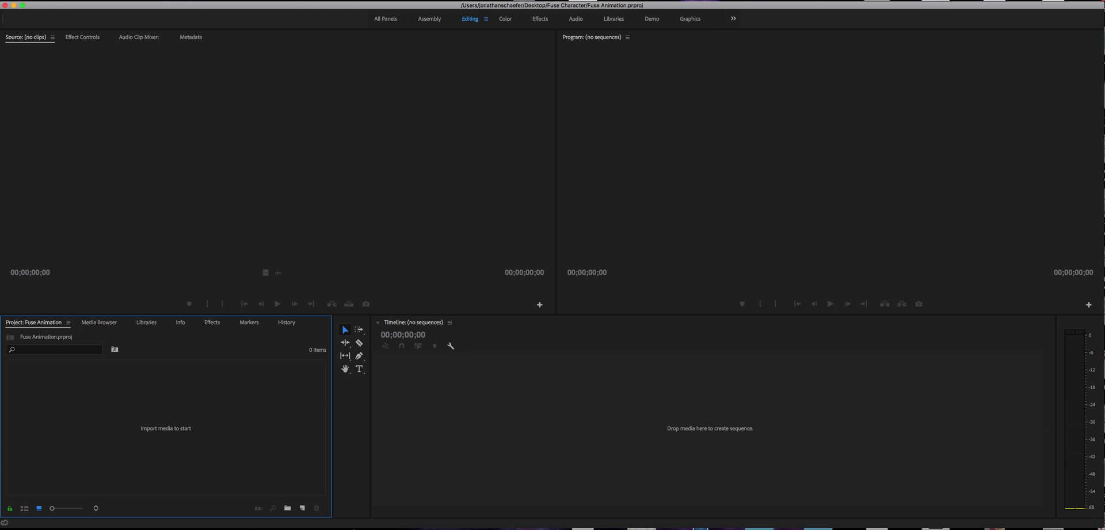
Step: In the Import dialog, select untitled00001.jpg in Desktop > Fuse Character > images
click(18, 0)
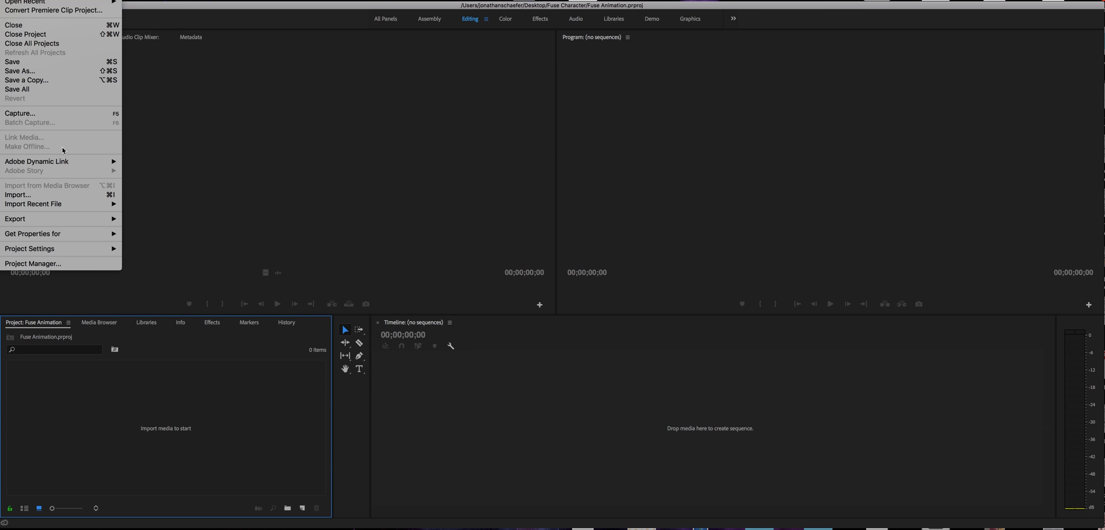
click(64, 201)
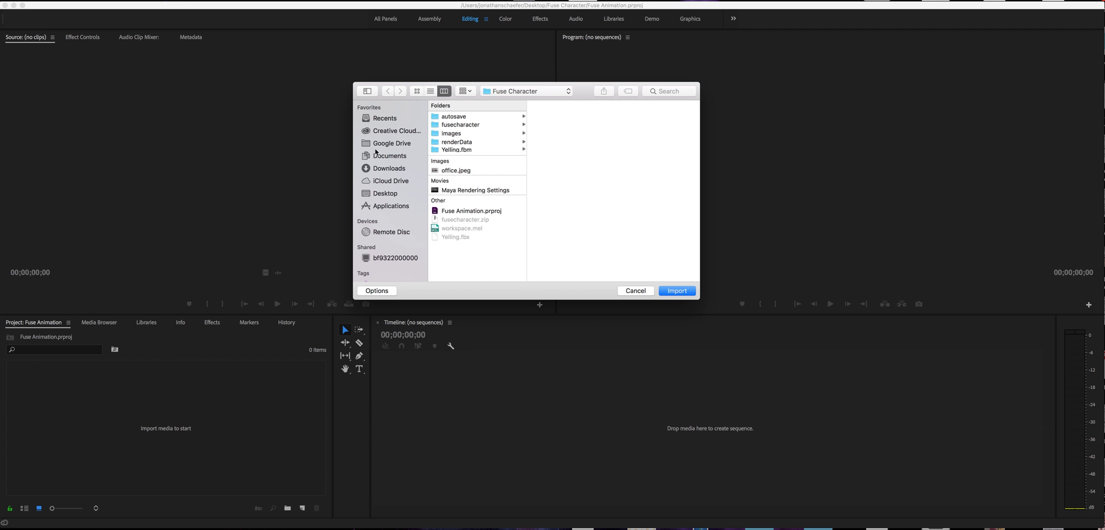
click(381, 196)
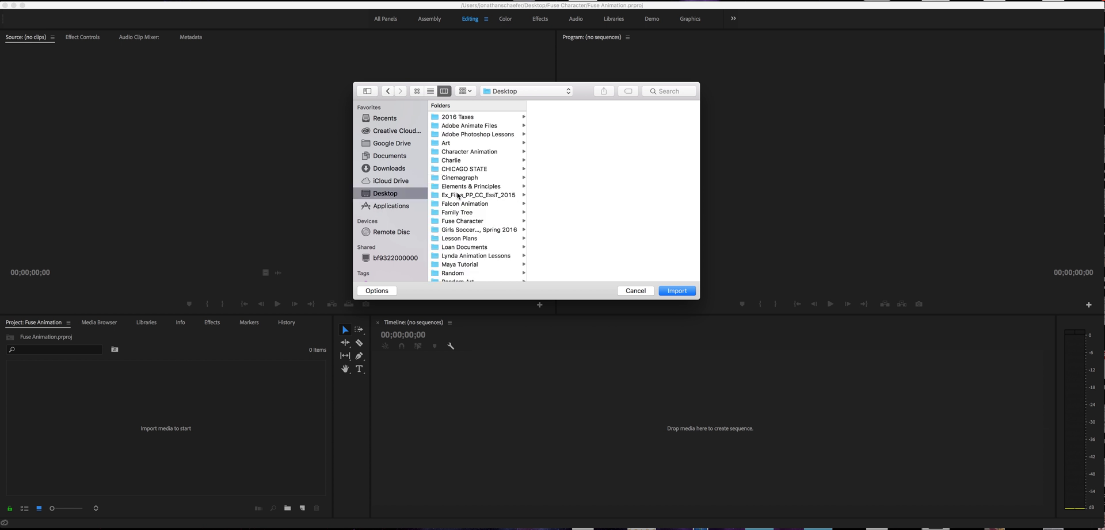
click(443, 222)
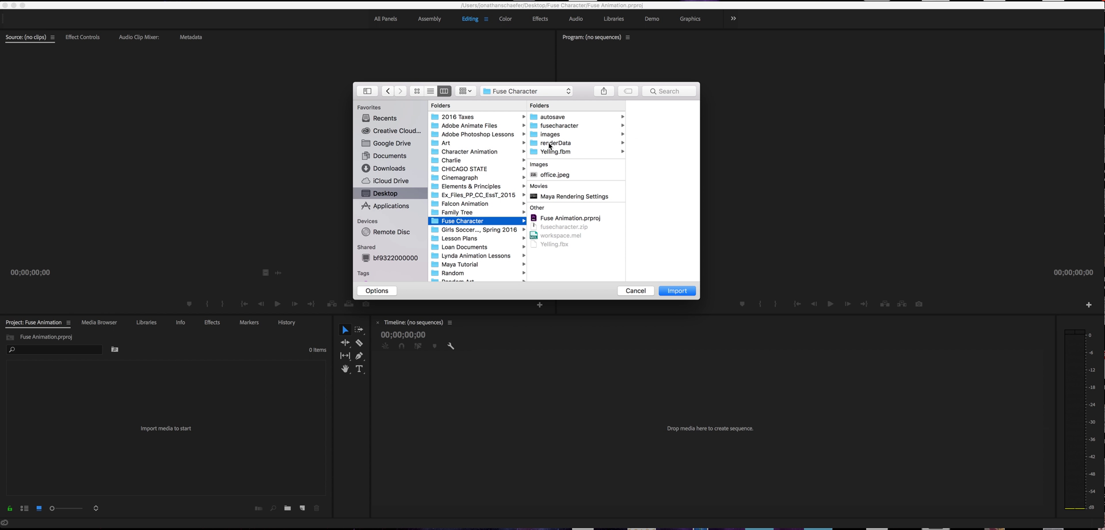
click(550, 136)
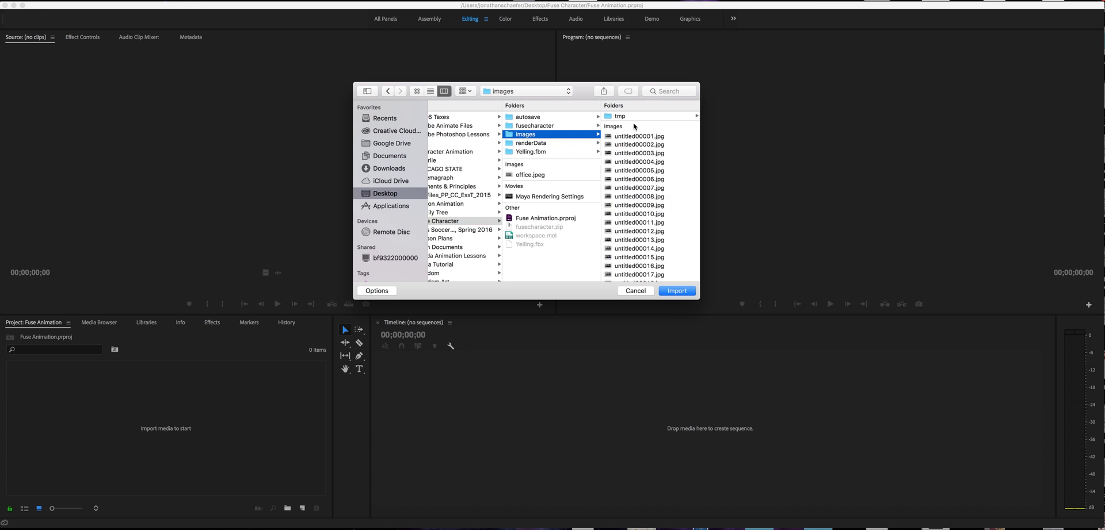
scroll(643, 201, down, 20)
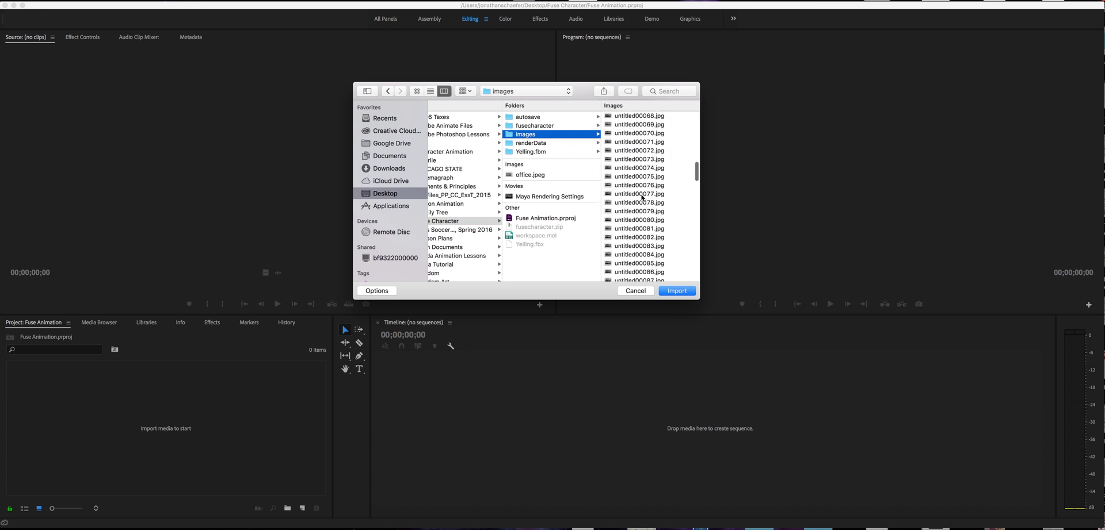
scroll(642, 197, up, 20)
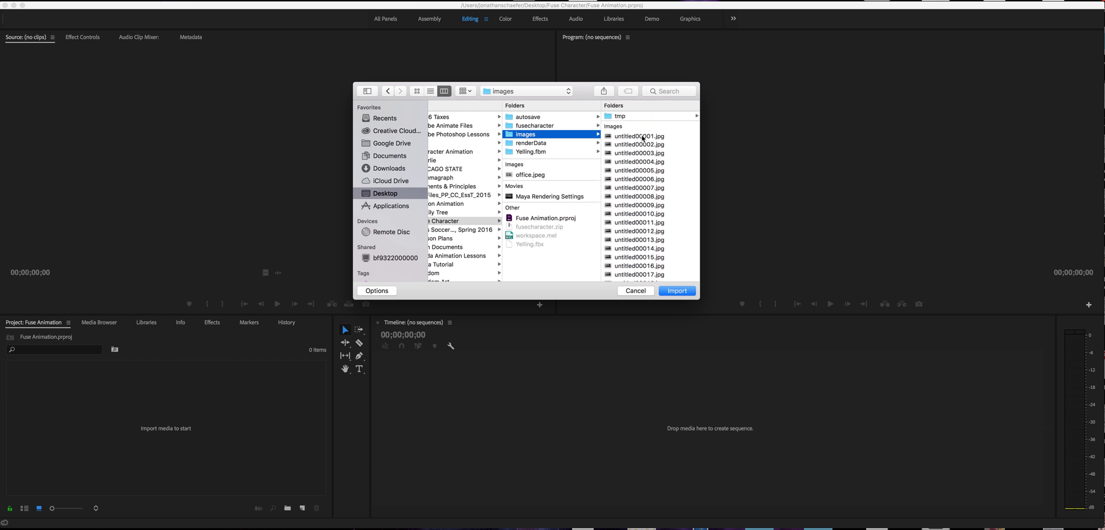
click(642, 138)
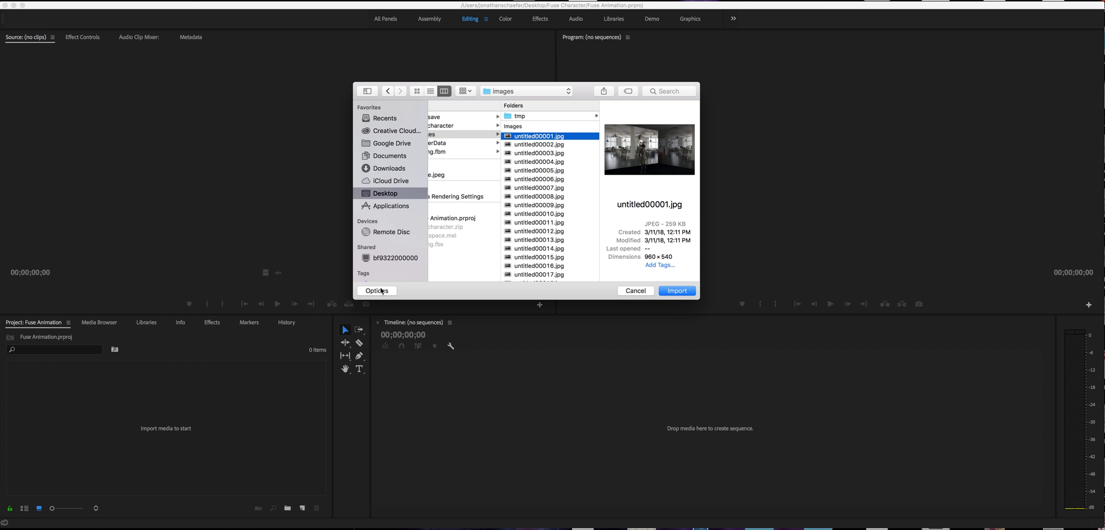
Step: Import it with Image Sequence checked and drag the clip into a new sequence
click(378, 291)
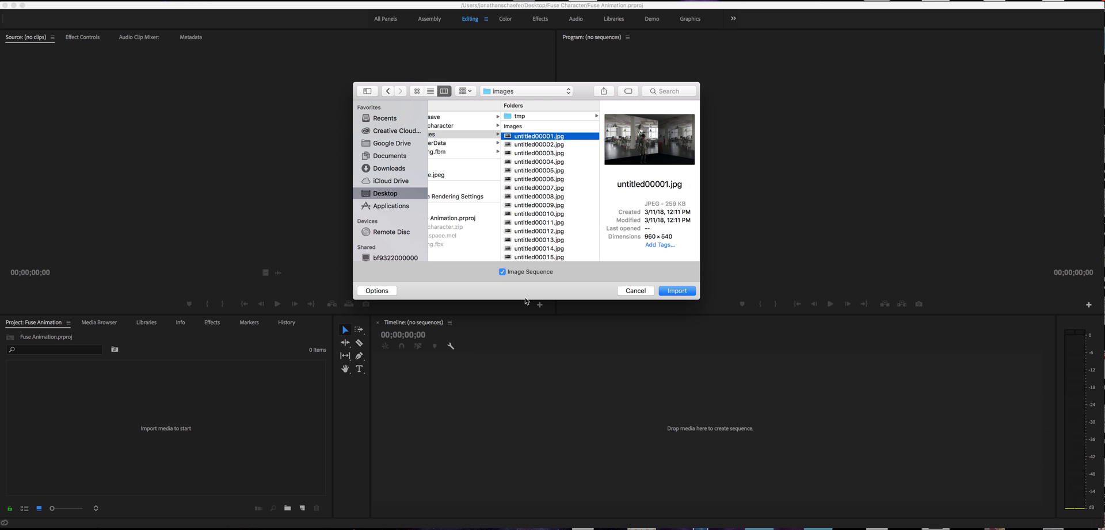
click(677, 291)
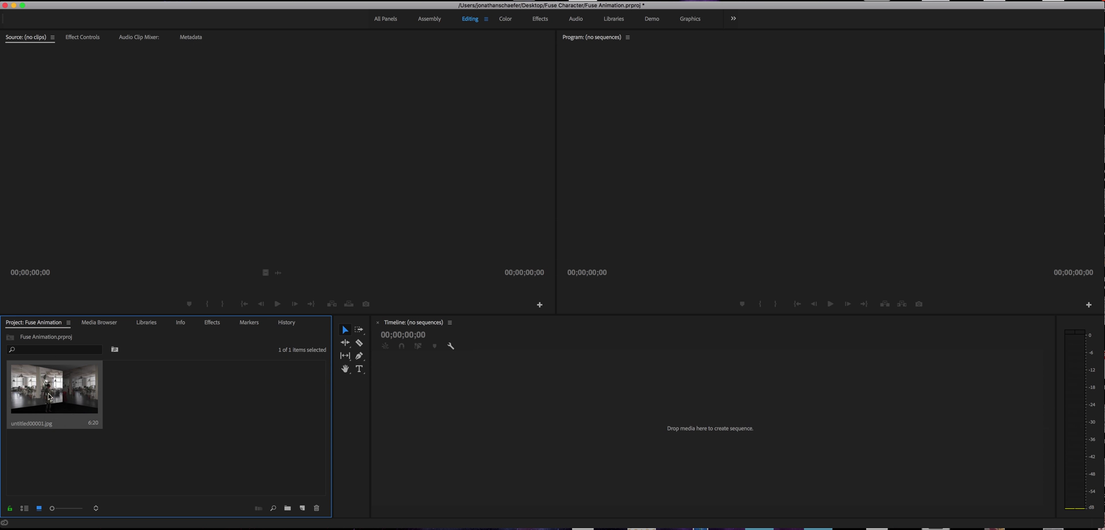
drag(49, 397, 454, 422)
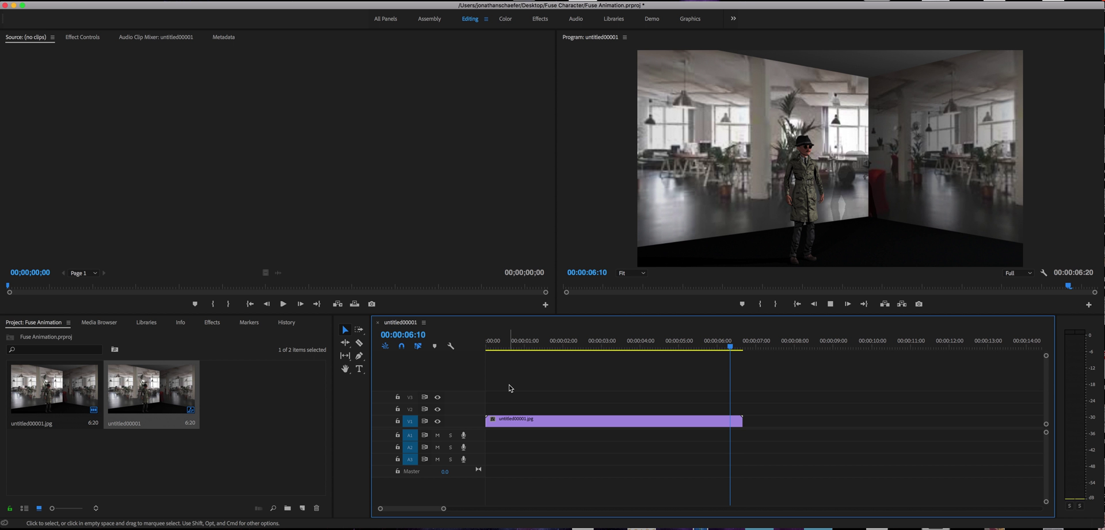
Step: Play the untitled00001 sequence to preview the character animation, then stop it
key(space)
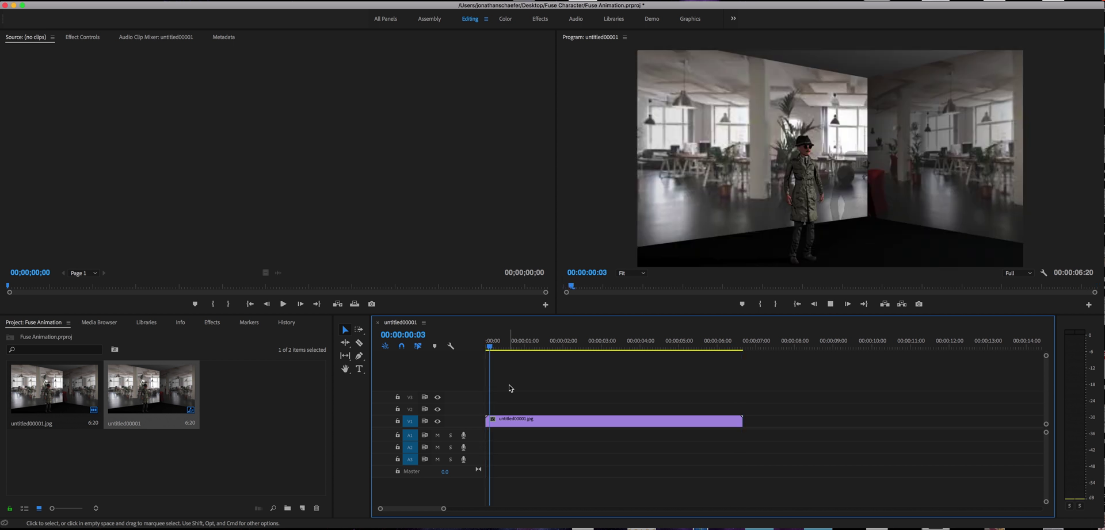
click(830, 304)
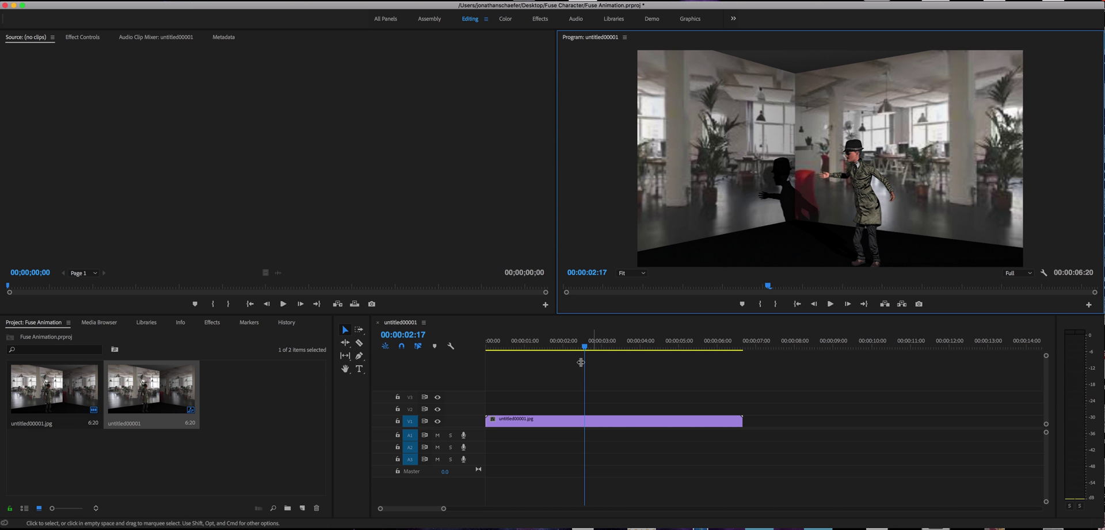
mouse_move(585, 347)
mouse_down()
mouse_move(599, 352)
mouse_move(537, 351)
mouse_move(587, 349)
mouse_up()
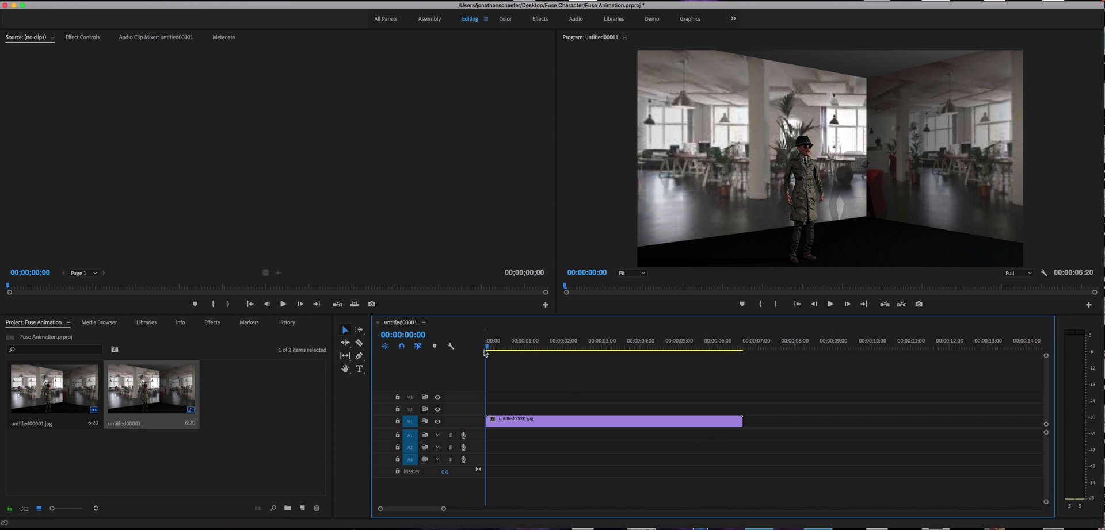
drag(489, 349, 642, 361)
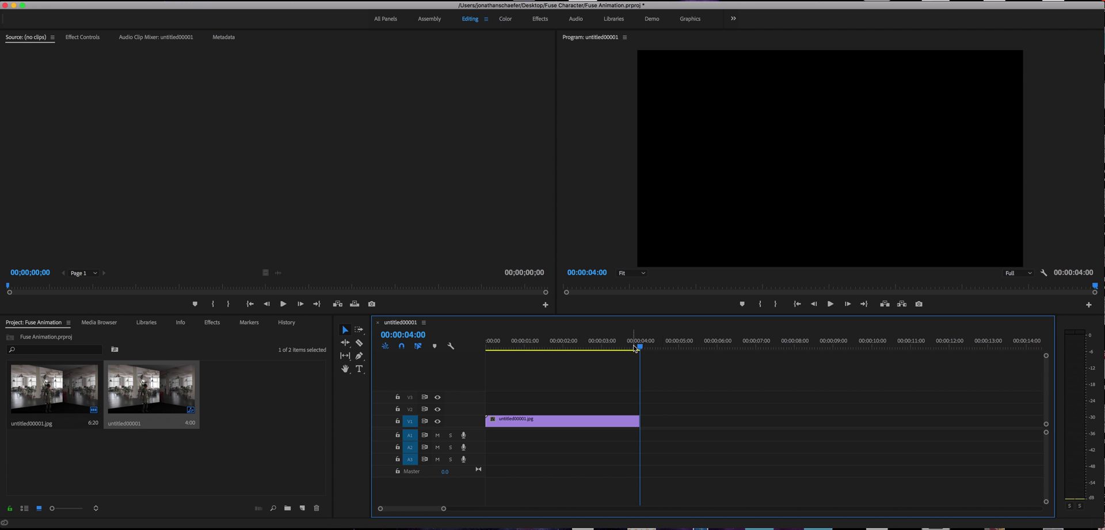
drag(640, 349, 485, 353)
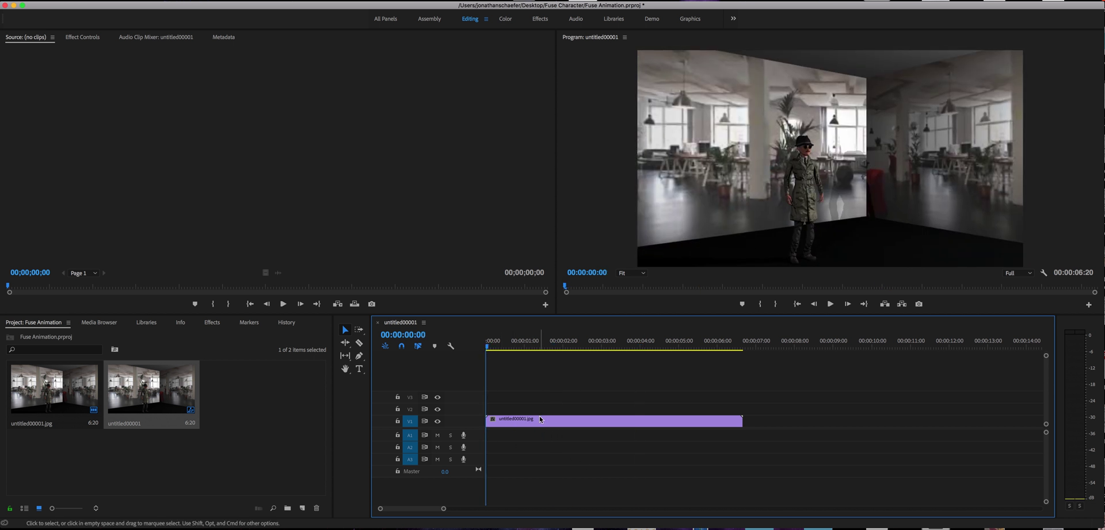
key(space)
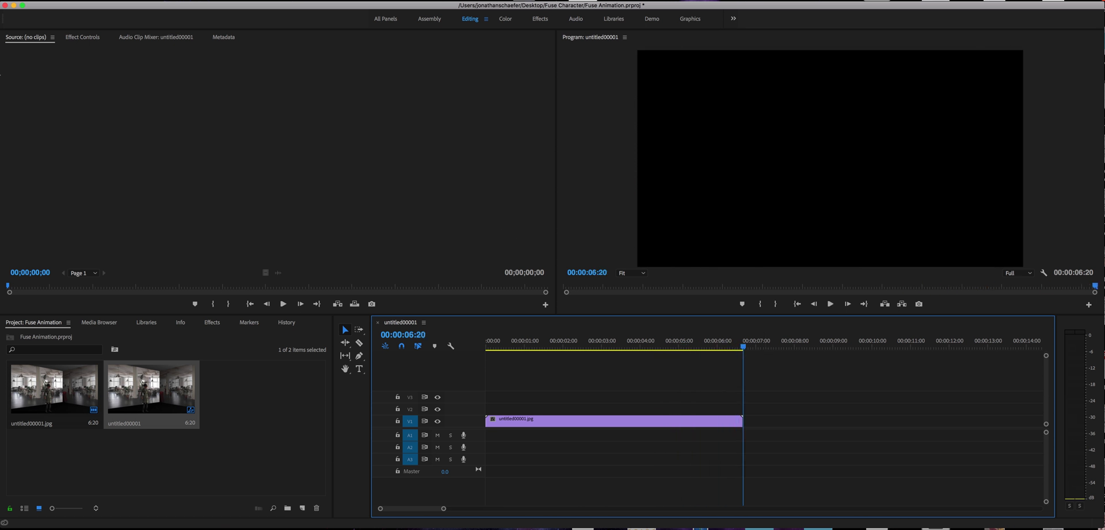
Step: Open the Export Settings dialog through File > Export > Media
click(17, 0)
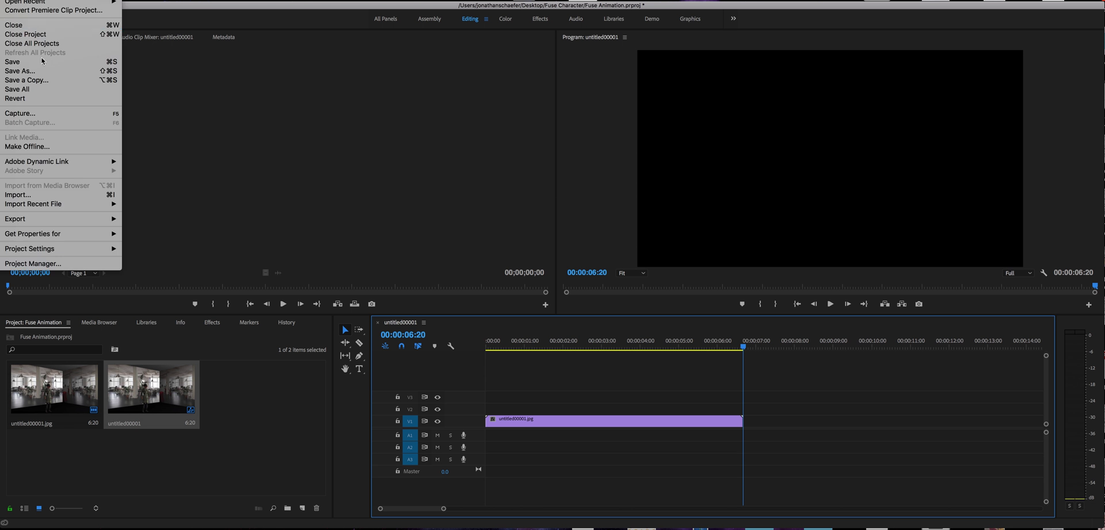
mouse_move(75, 165)
mouse_move(85, 223)
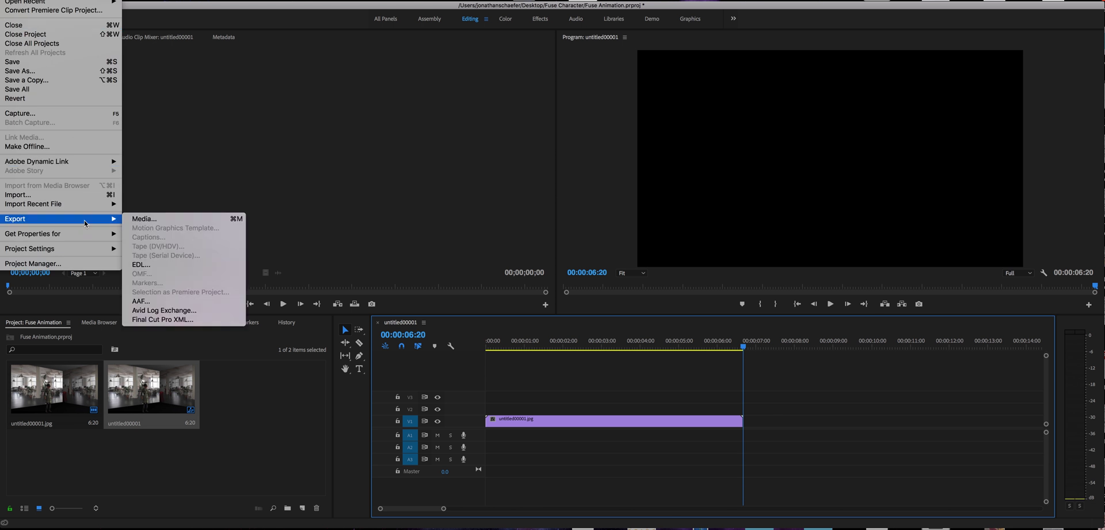
click(158, 221)
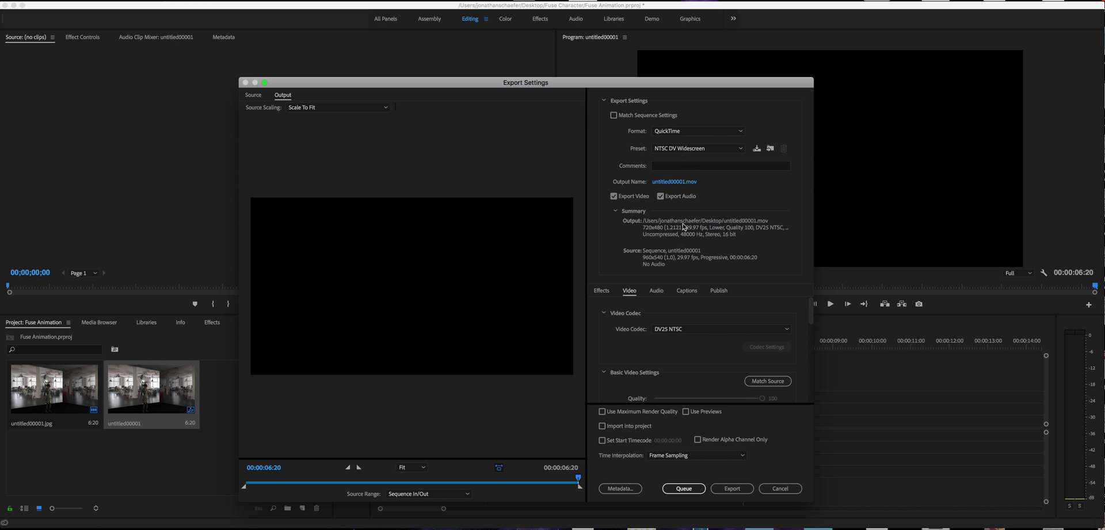
Step: Rename the output to fuseanimation, save it in Fuse Character, and run the export
click(664, 183)
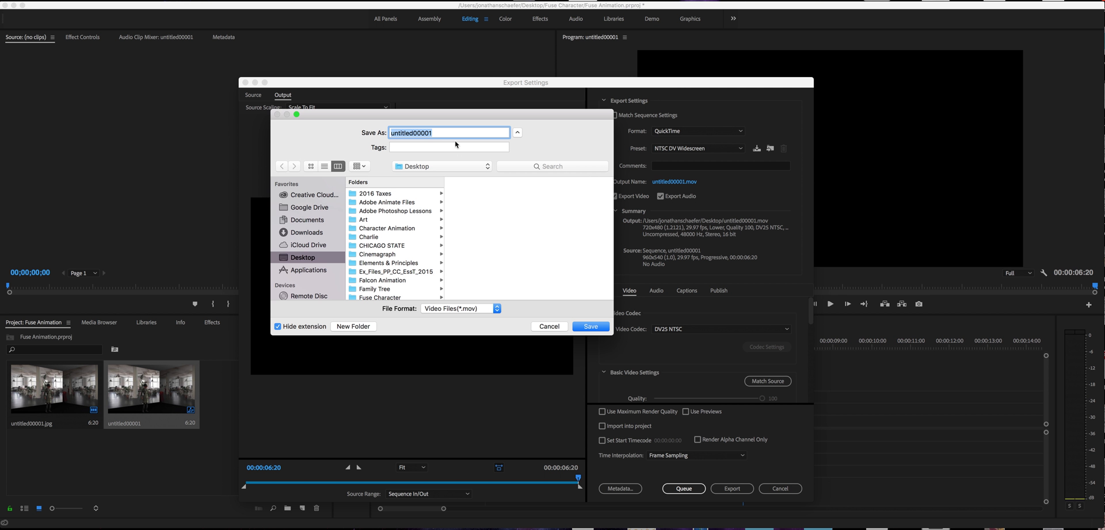
text(fuseanimation)
scroll(363, 275, down, 2)
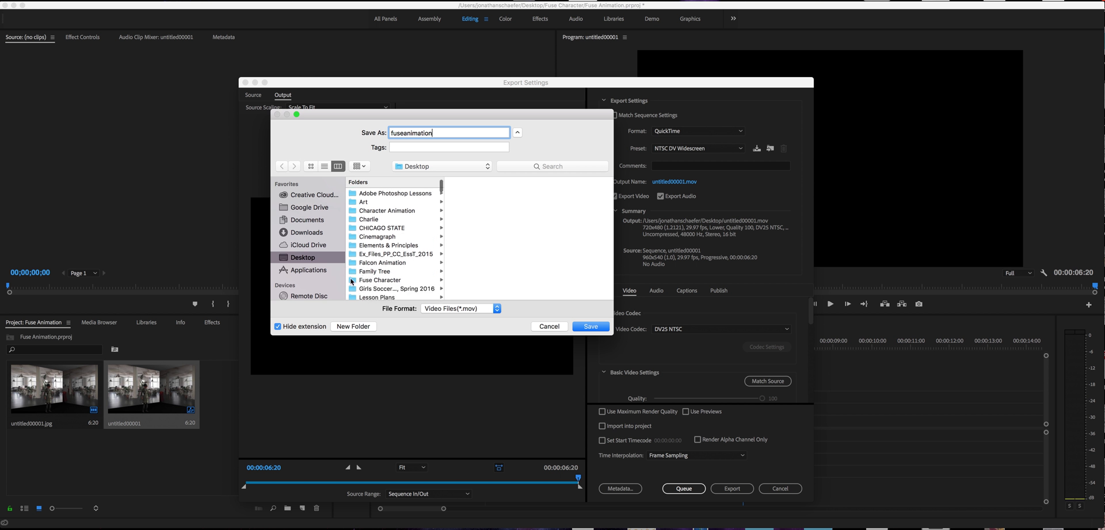
click(352, 282)
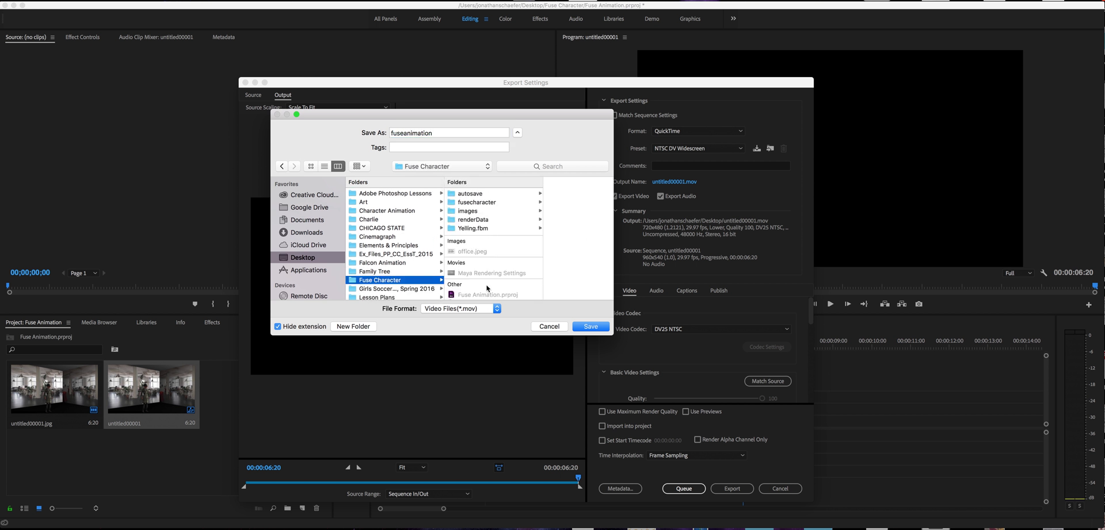
click(583, 327)
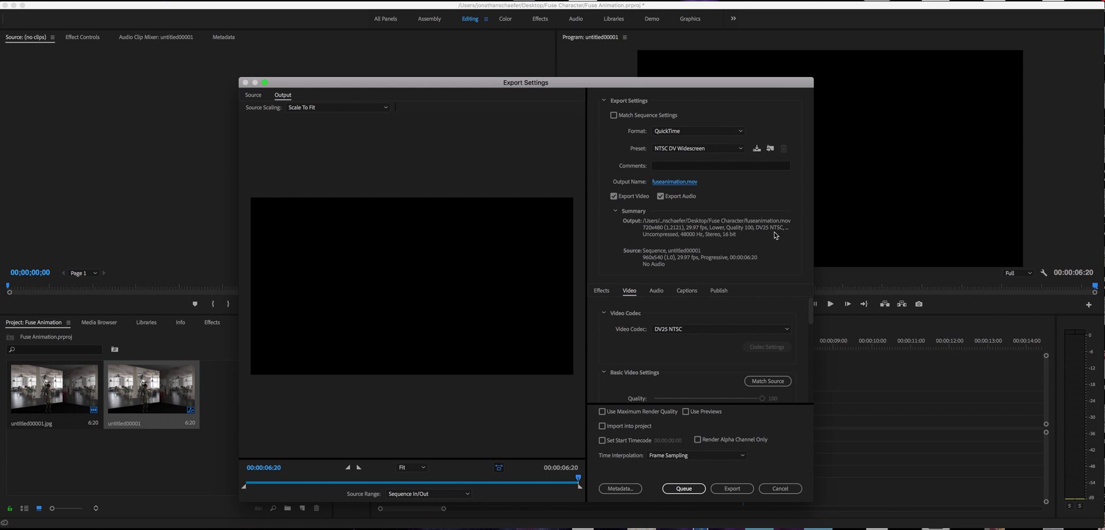
click(724, 492)
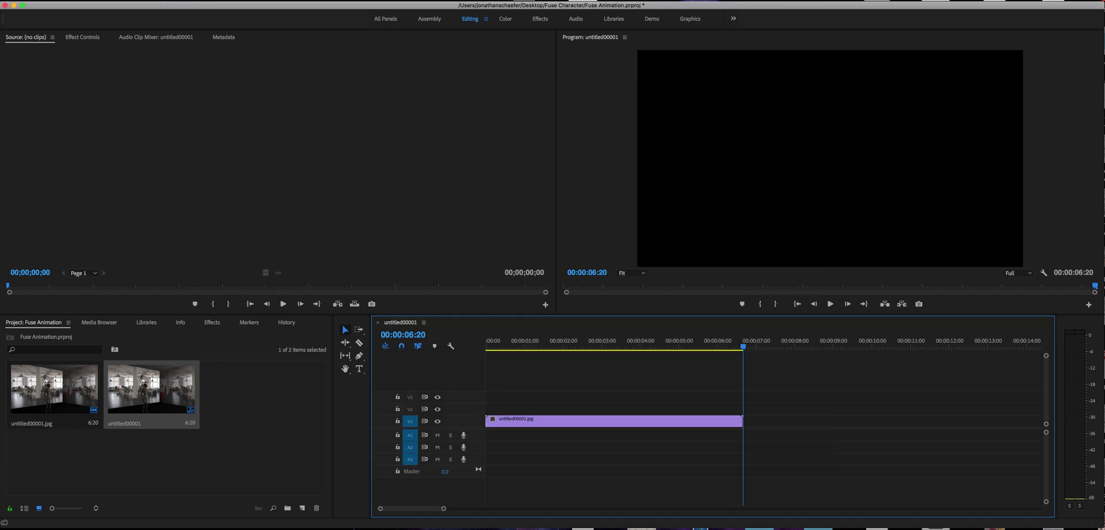
Step: In Finder, go from Desktop into Fuse Character and select fuseanimation.mov
scroll(234, 215, down, 5)
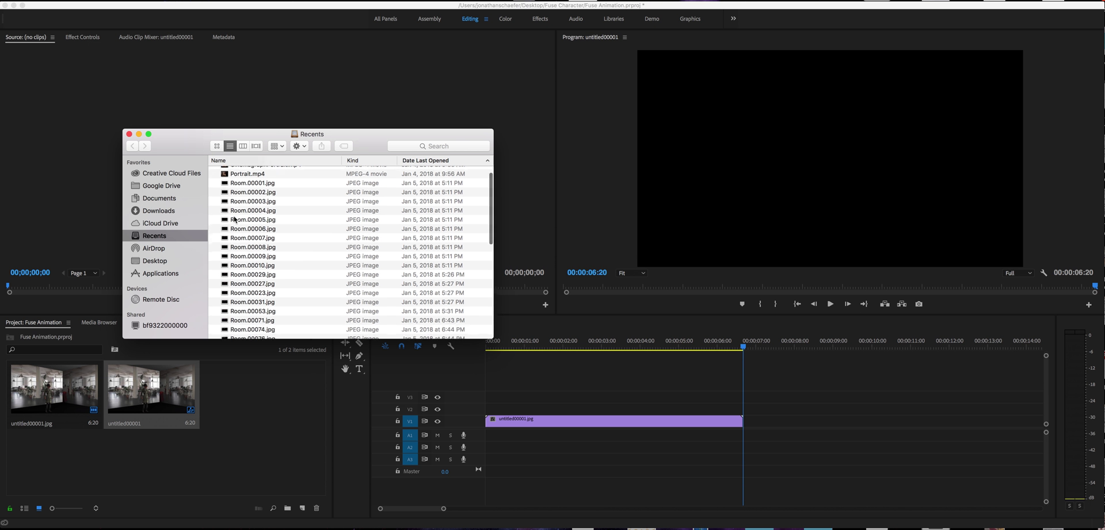
click(153, 265)
double_click(226, 208)
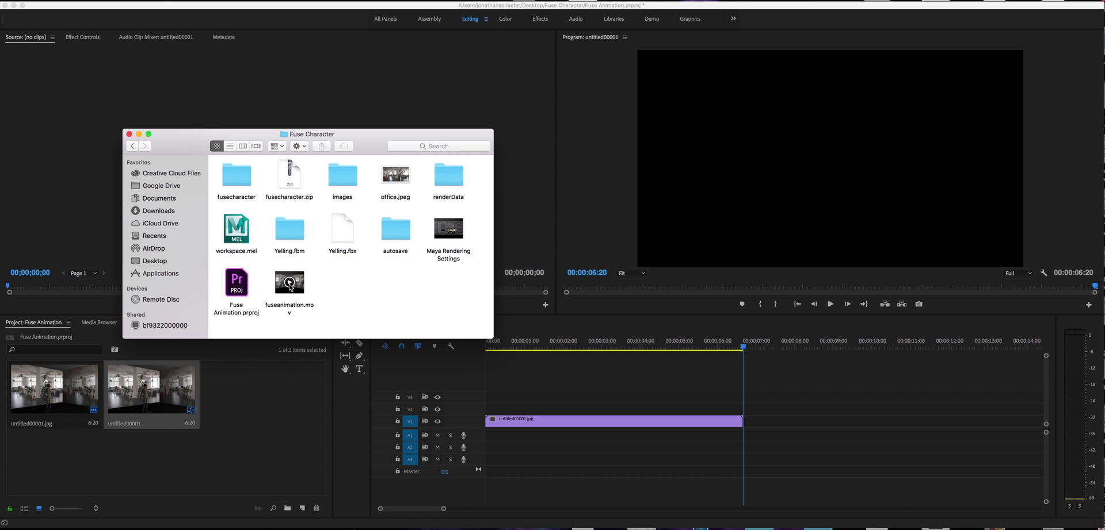
click(290, 286)
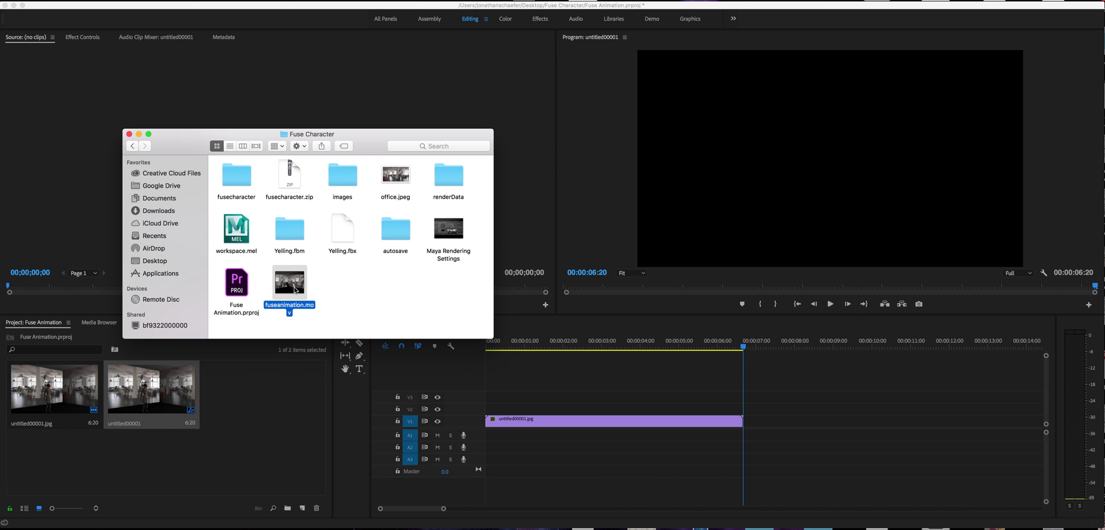
Step: Open fuseanimation.mov in QuickTime Player, centre its window, and play it to the end
double_click(301, 291)
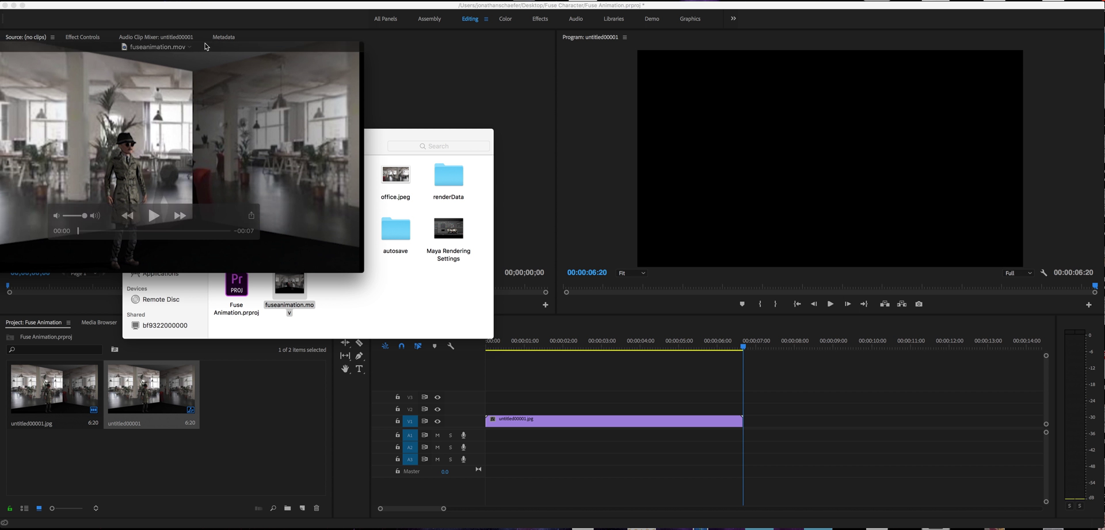
drag(208, 41, 543, 112)
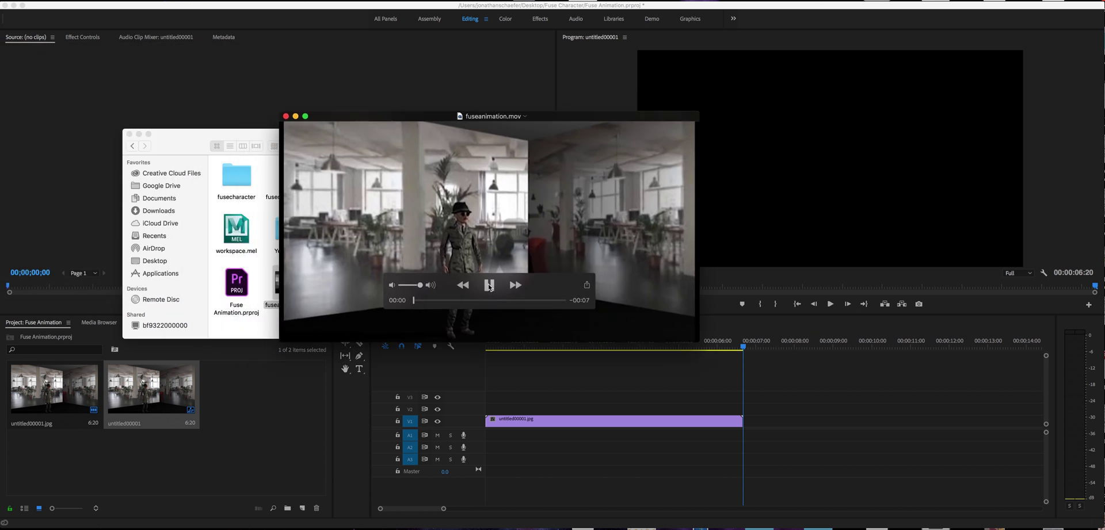
click(489, 286)
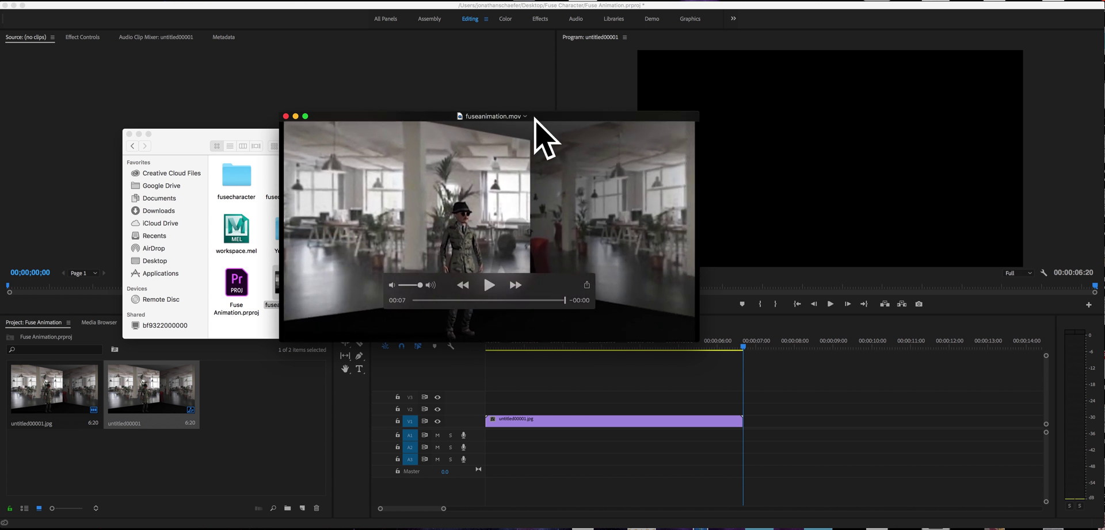
mouse_move(503, 234)
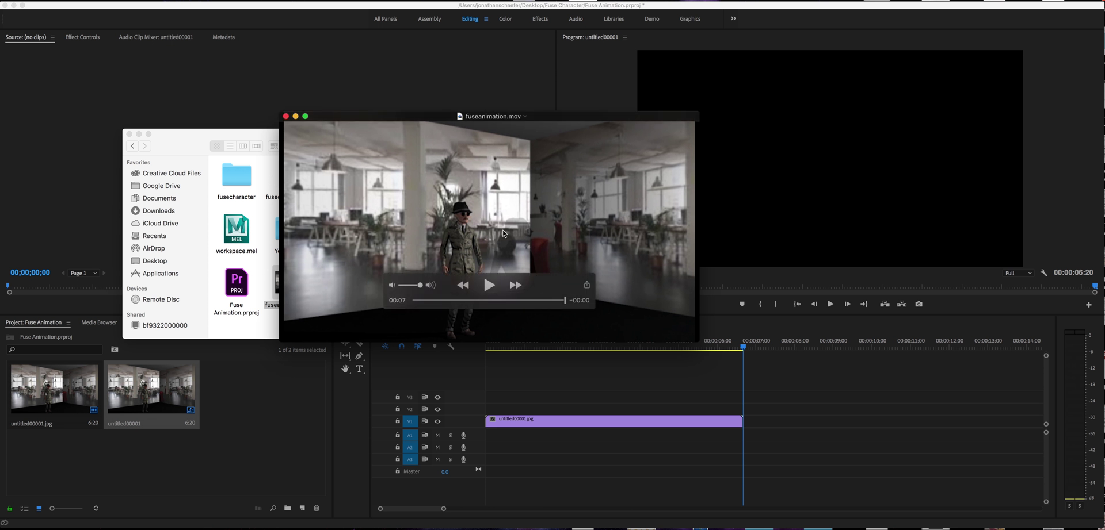